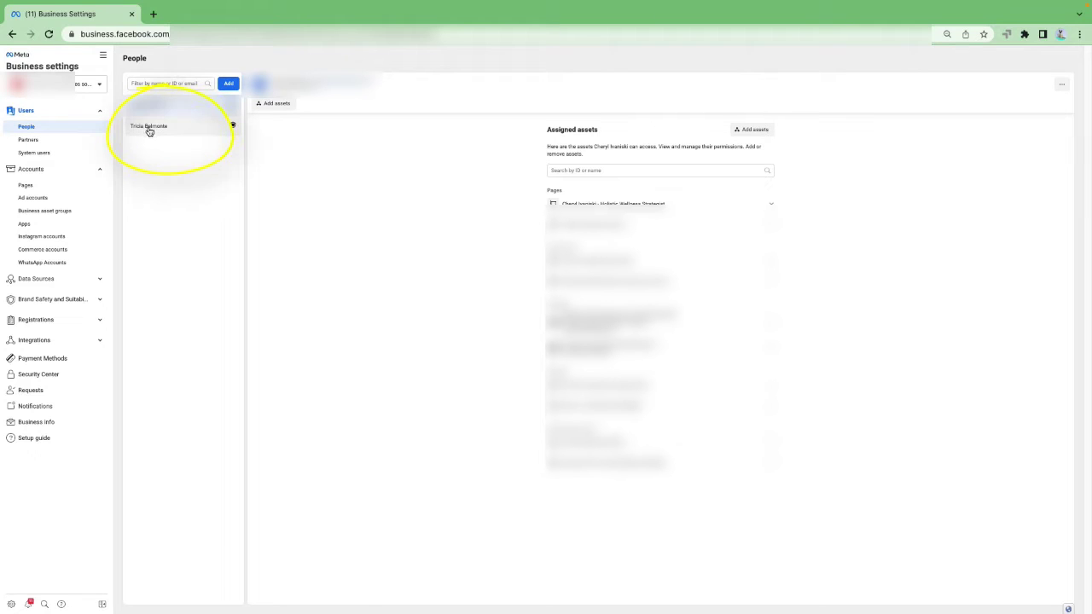
# Open the second listed person's details and view the options for editing their Business Account permissions.
pyautogui.click(150, 129)
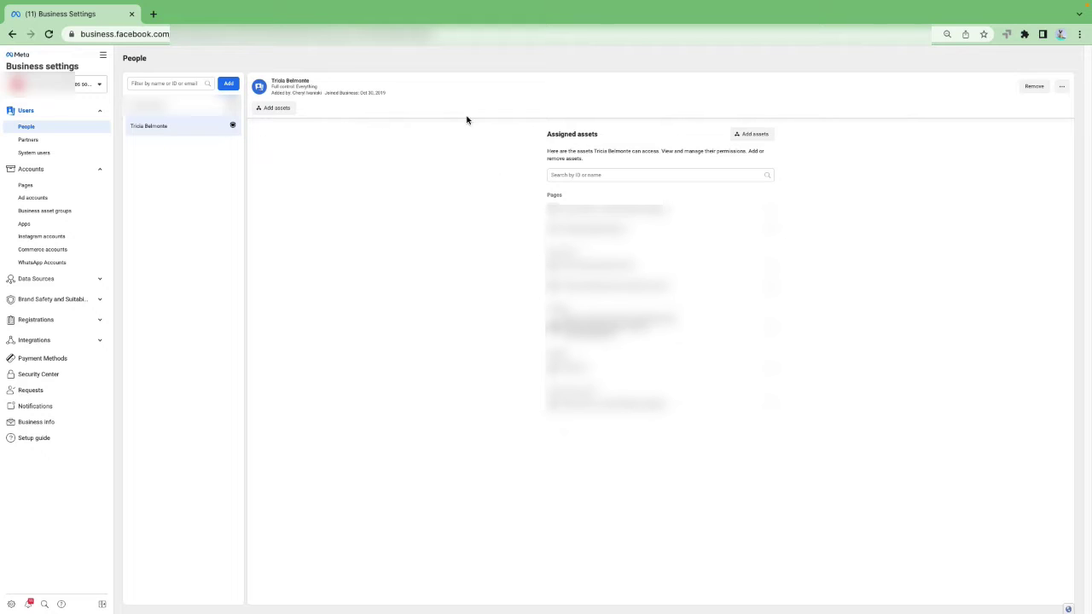
pyautogui.click(1061, 88)
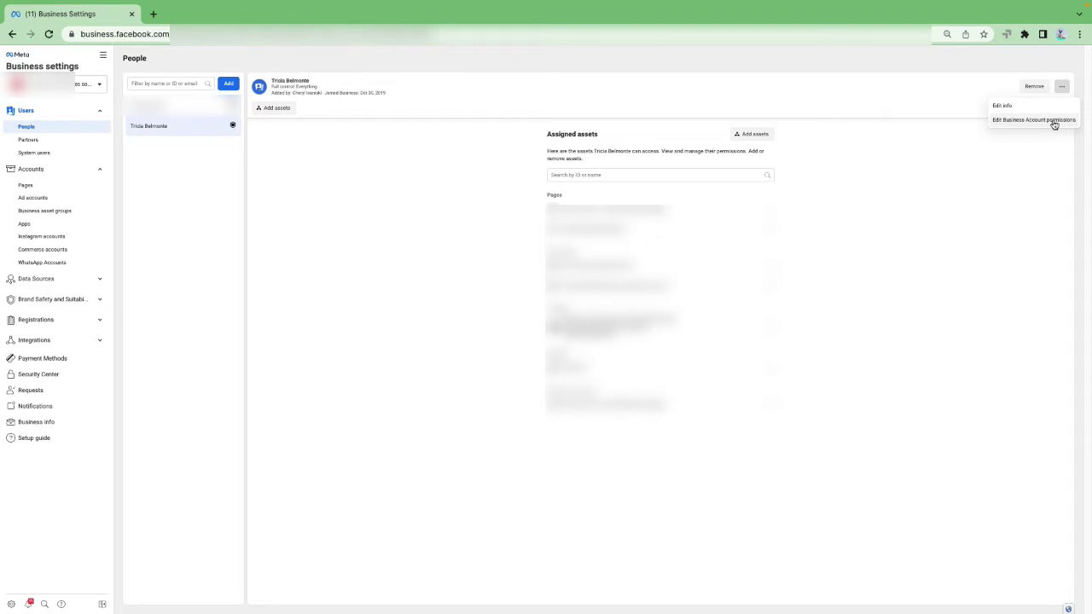
pyautogui.click(491, 203)
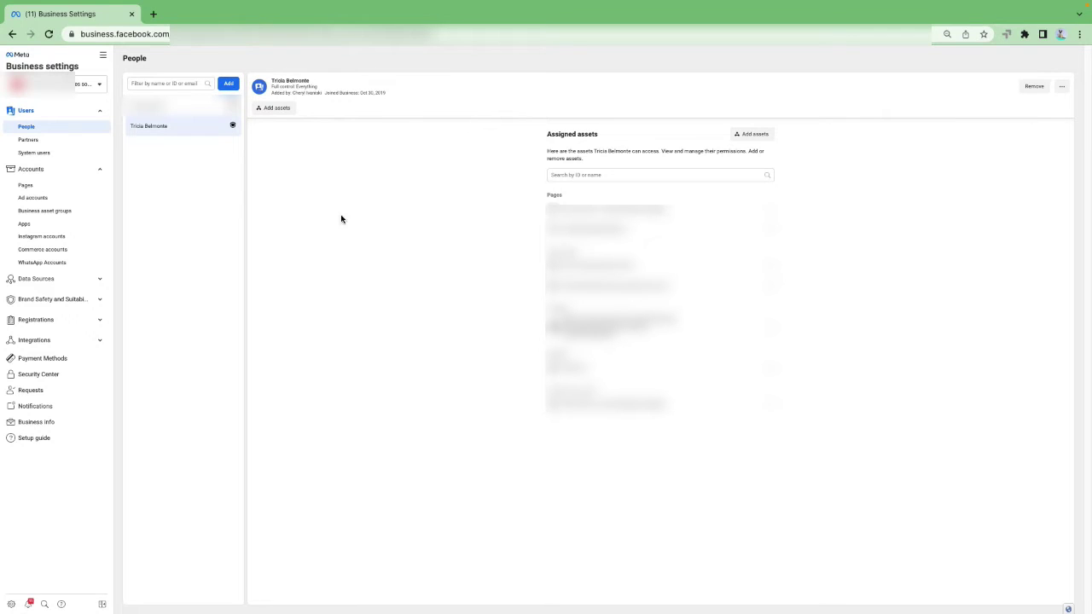
# Start inviting a new person to the business, enter the invitee's e-mail address and continue to the access settings.
pyautogui.click(229, 83)
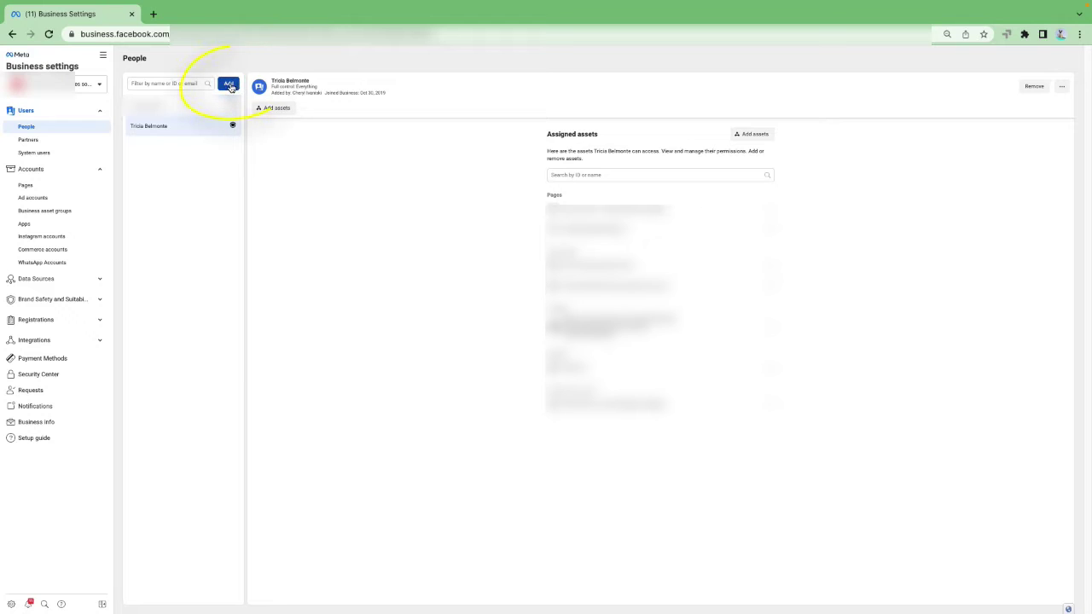
pyautogui.click(482, 237)
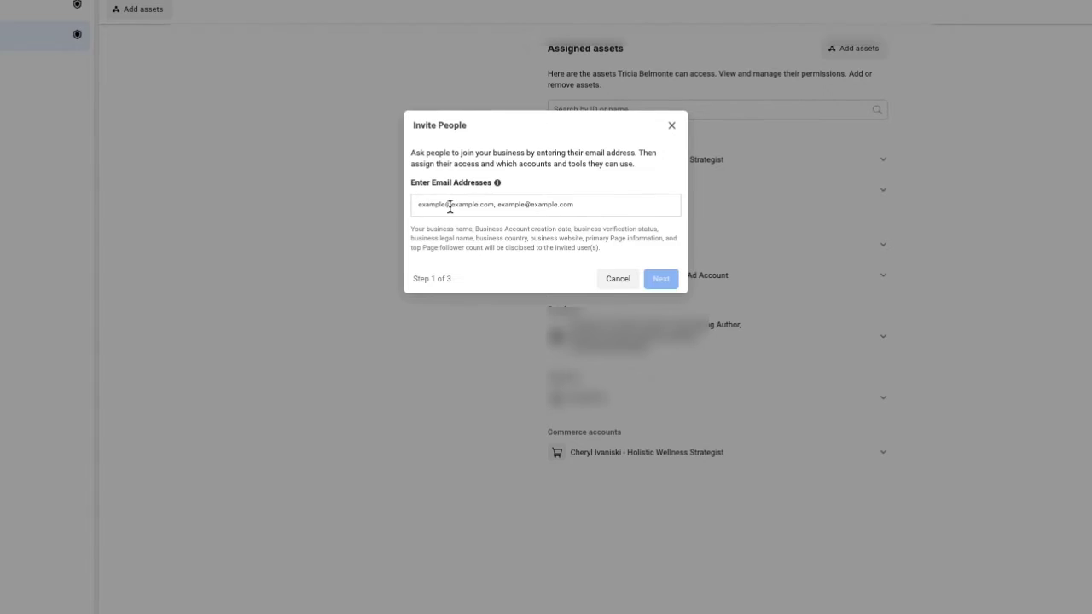
pyautogui.rightClick(450, 206)
pyautogui.click(526, 330)
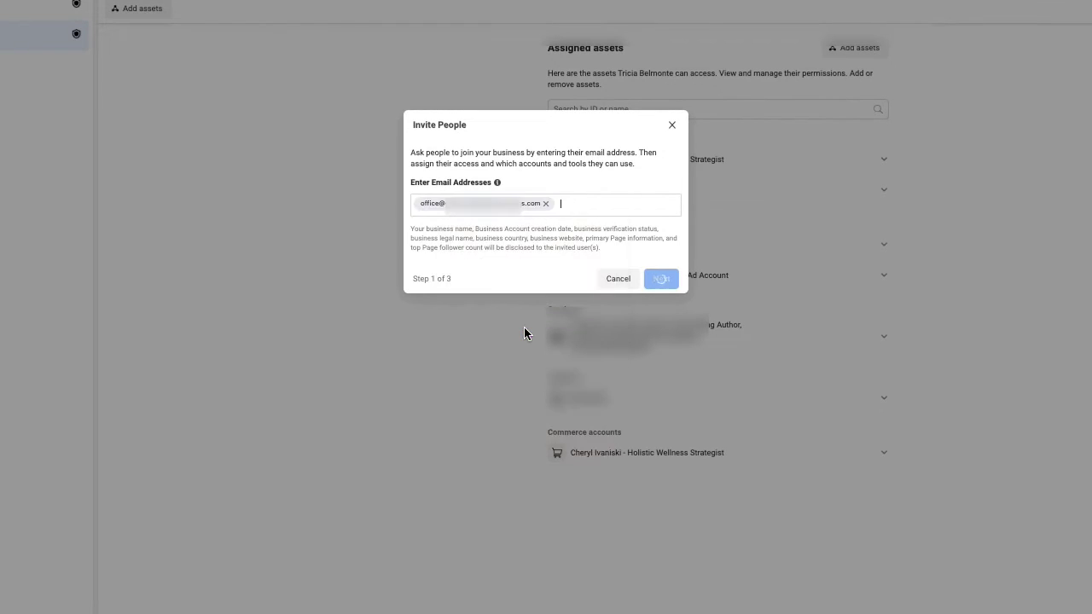
pyautogui.click(623, 289)
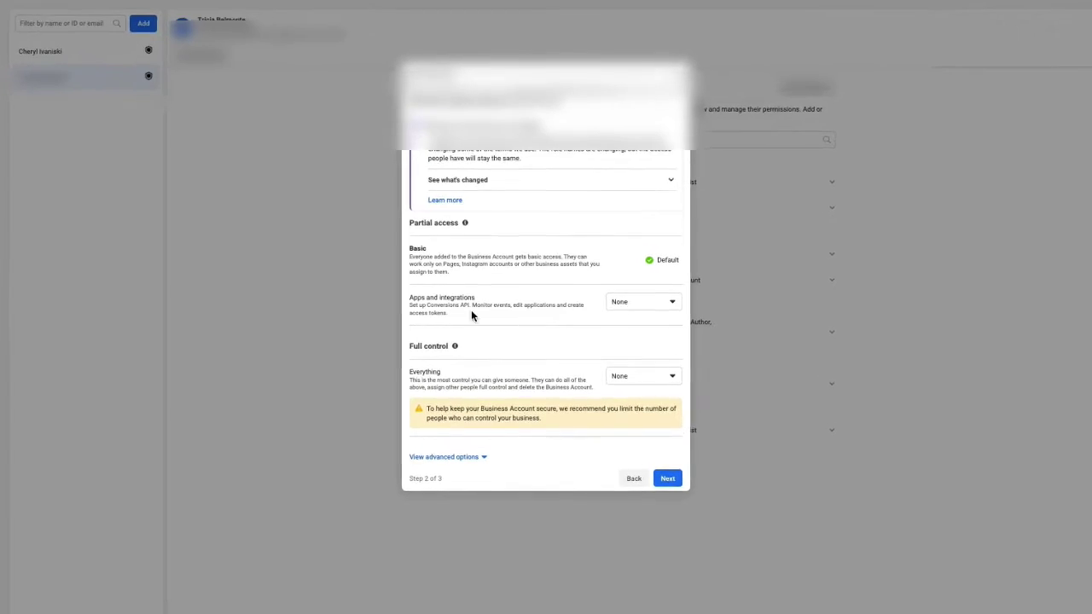
# Reveal the advanced options, read the full control explanation, and grant the invitee full control with Everything set to Manage.
pyautogui.click(441, 461)
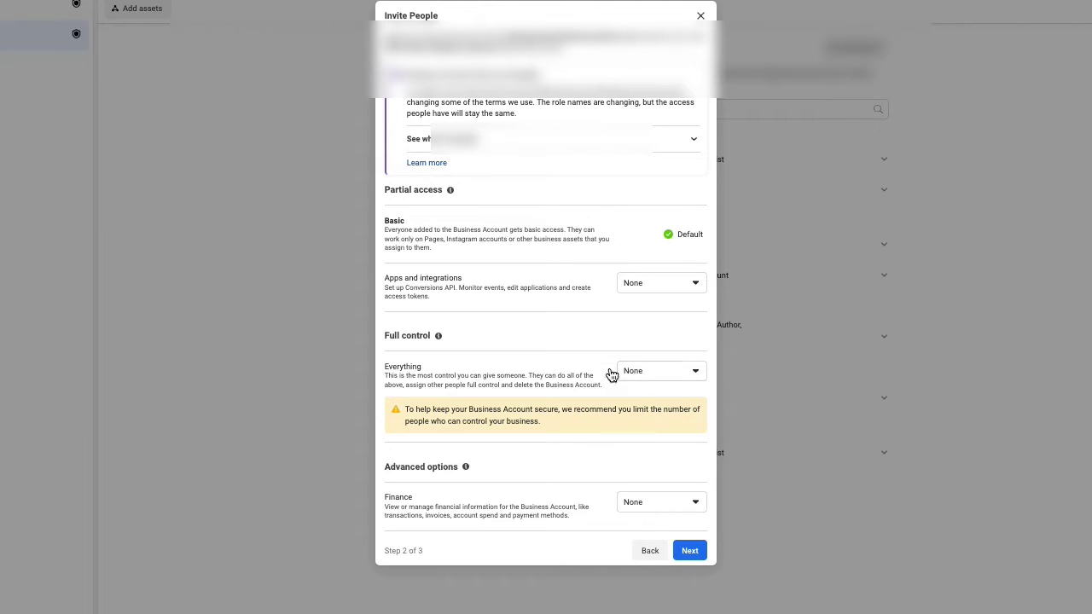
pyautogui.click(438, 335)
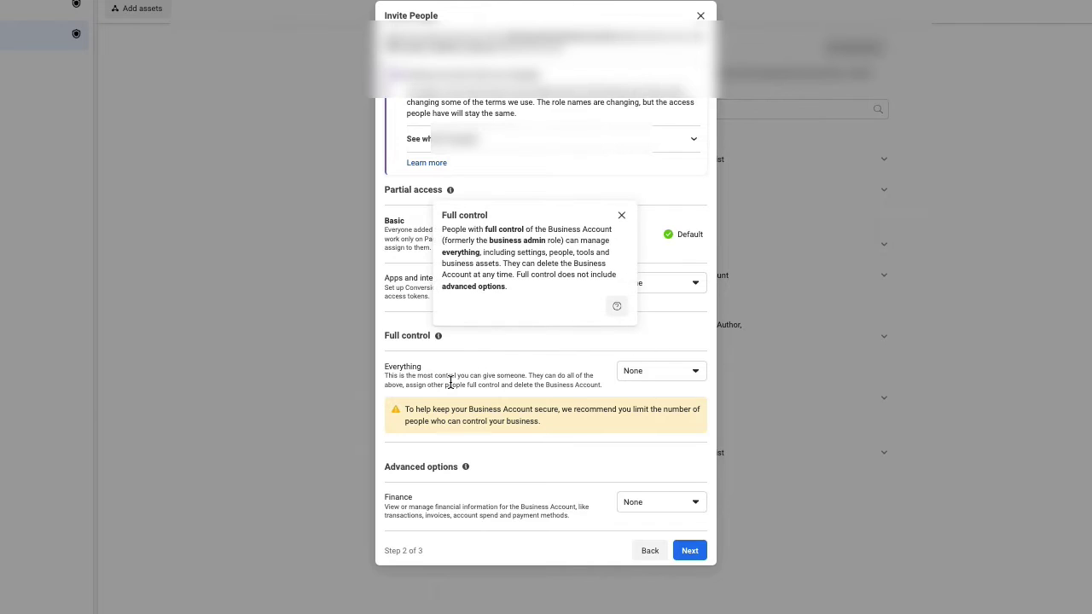
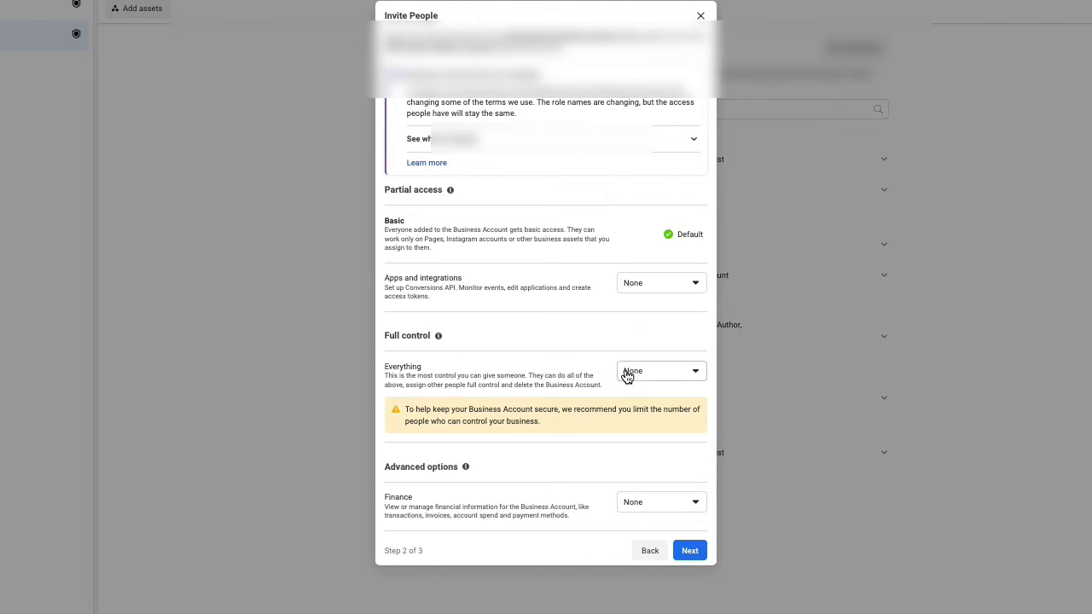
pyautogui.click(629, 377)
pyautogui.click(654, 418)
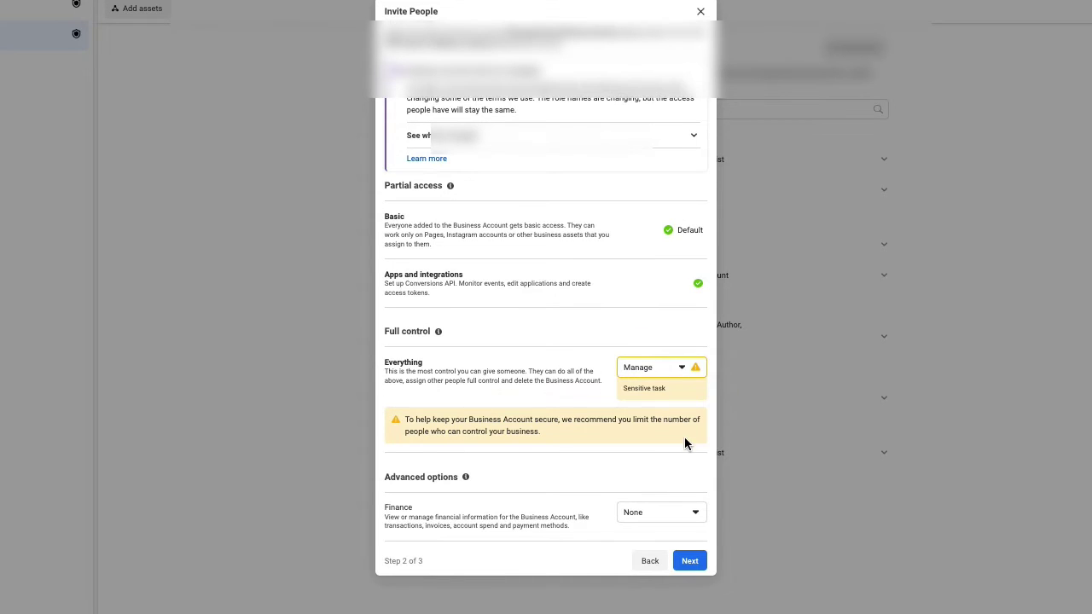
pyautogui.click(689, 562)
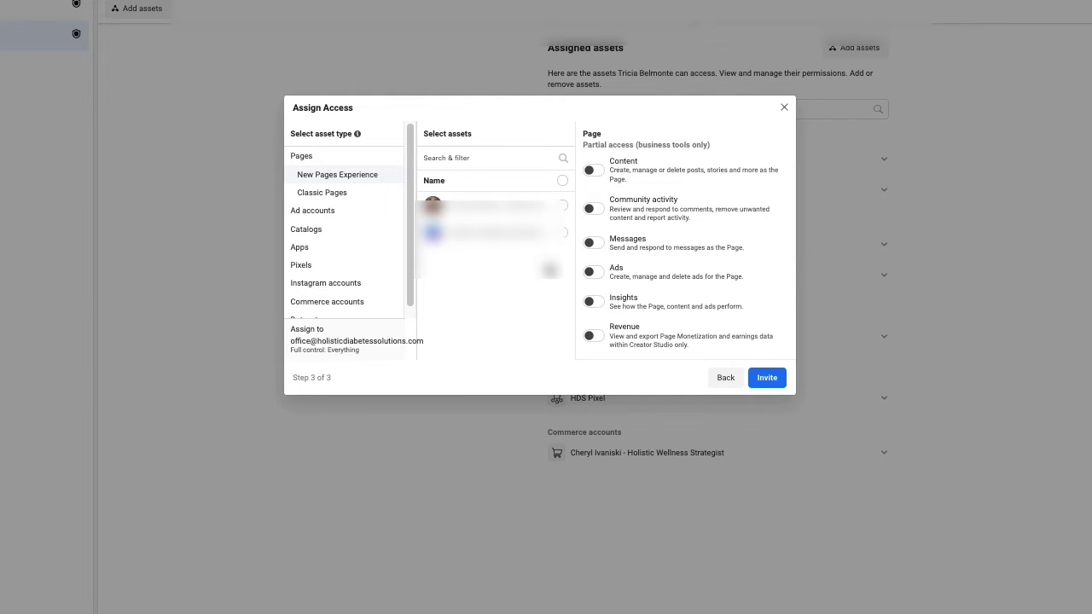
# Assign the second New Pages Experience page to the invitee with full control of Everything.
pyautogui.click(563, 232)
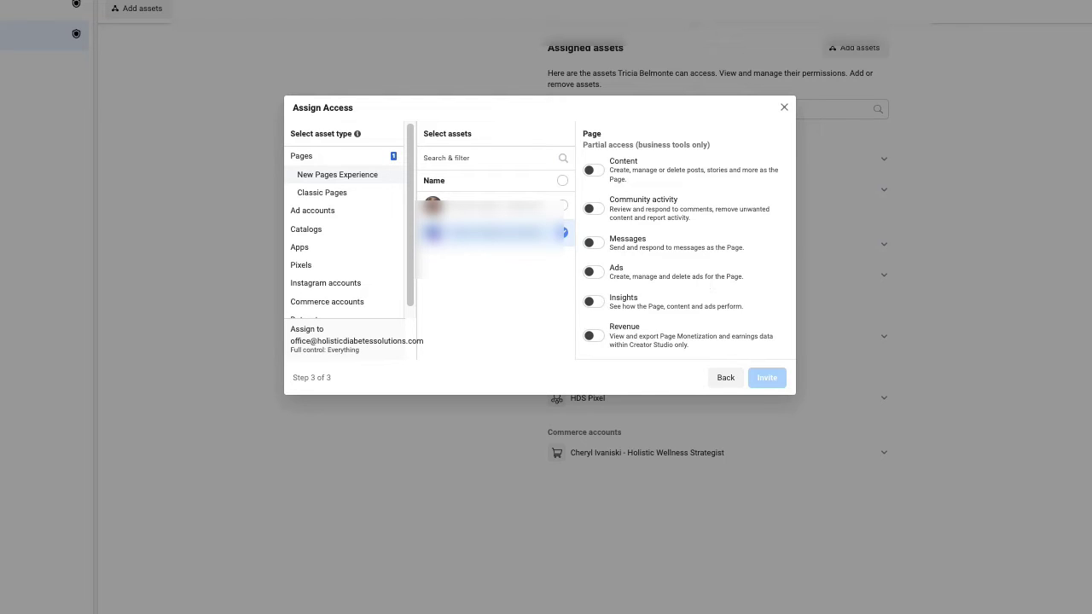
pyautogui.scroll(-1, 670, 264)
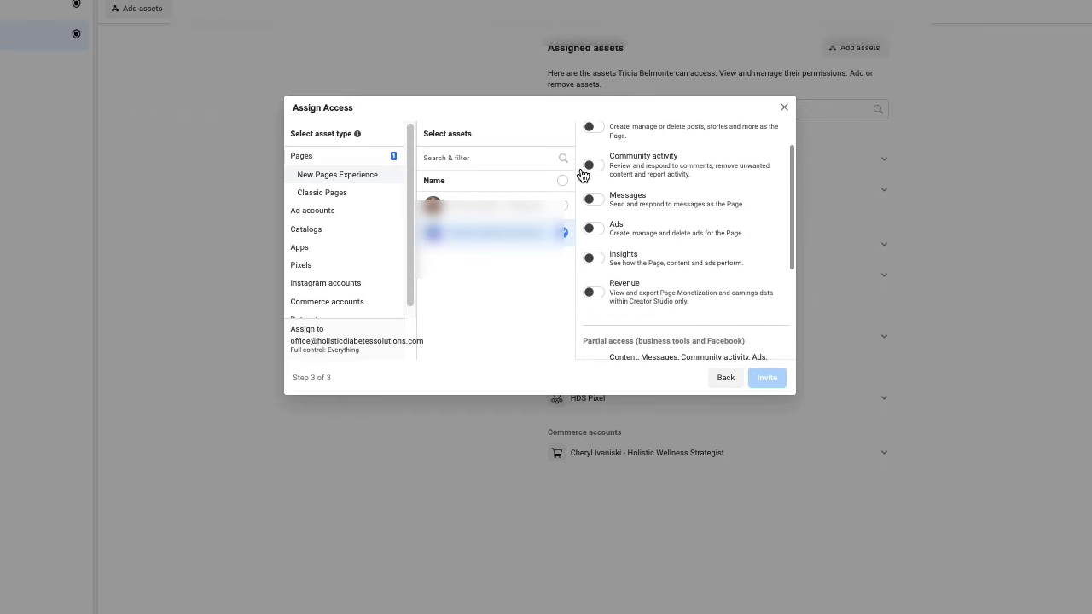
pyautogui.scroll(-1, 735, 268)
pyautogui.scroll(-1, 735, 268)
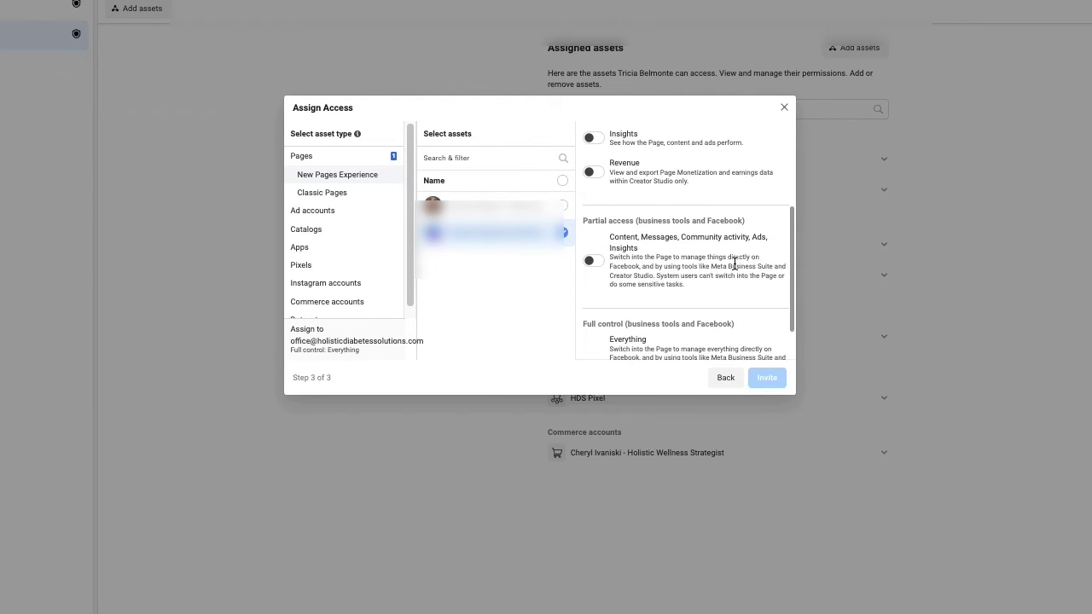
pyautogui.scroll(-1, 696, 265)
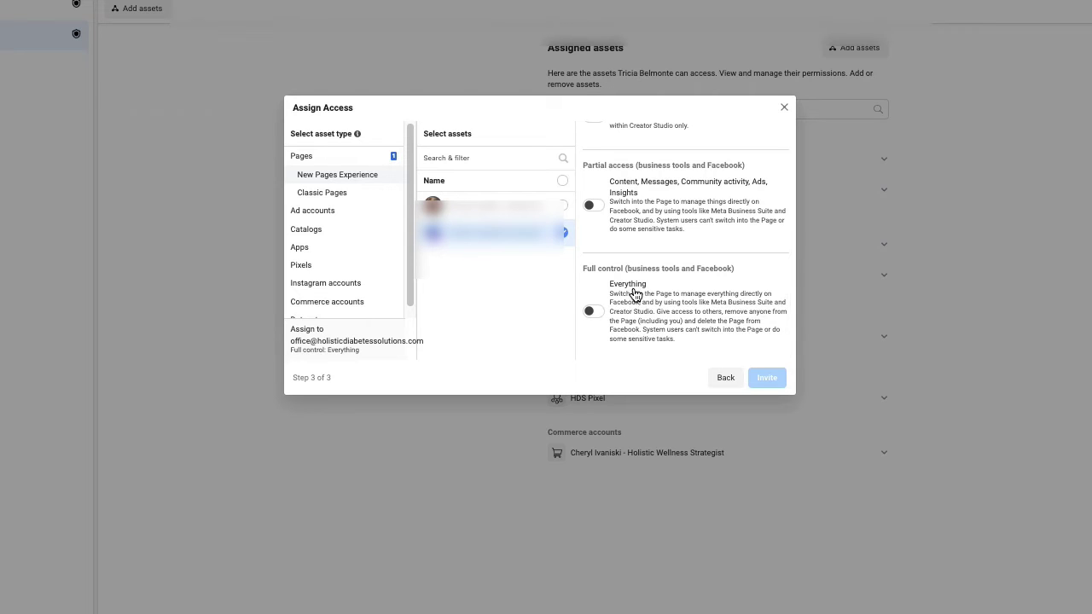
pyautogui.click(592, 311)
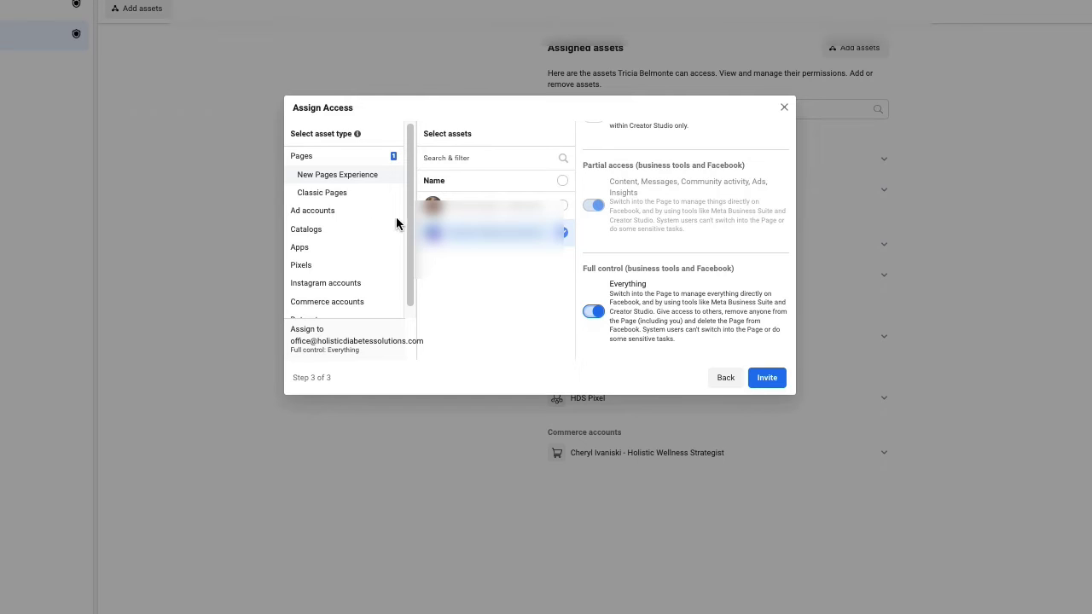
# Assign the first ad account to the invitee with the full control permission Manage ad accounts.
pyautogui.click(365, 213)
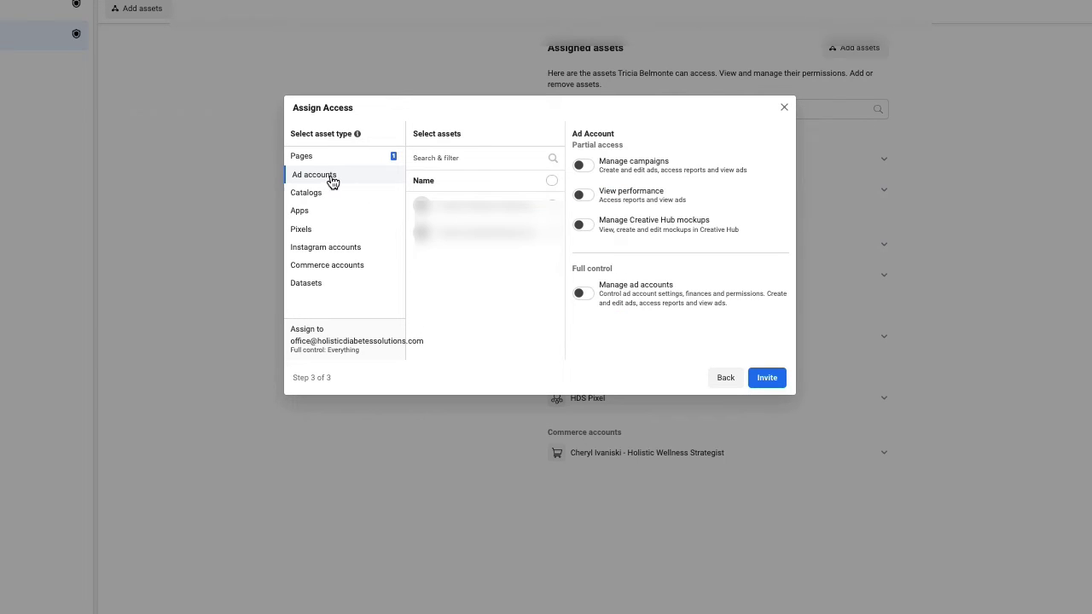
pyautogui.click(546, 205)
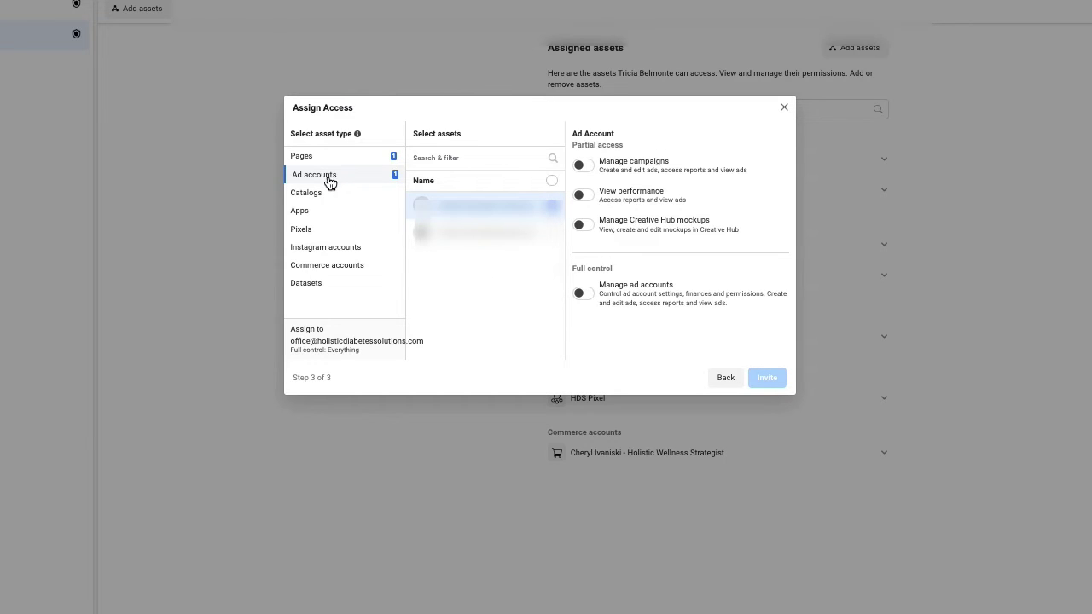
pyautogui.click(587, 301)
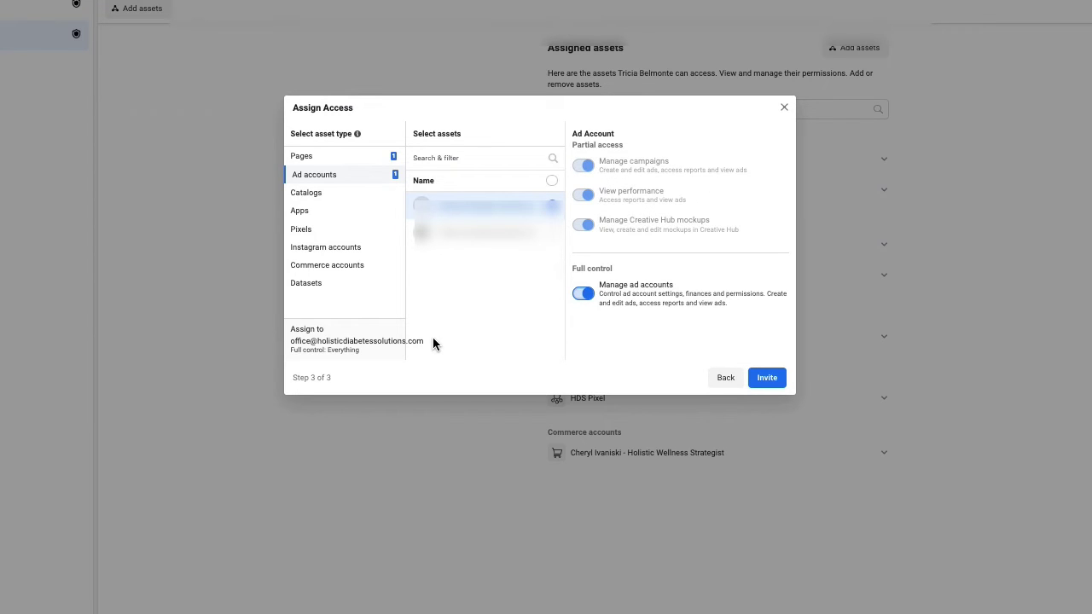
# Review the assets and permissions offered for catalogs, apps, pixels, Instagram accounts and commerce accounts.
pyautogui.click(323, 198)
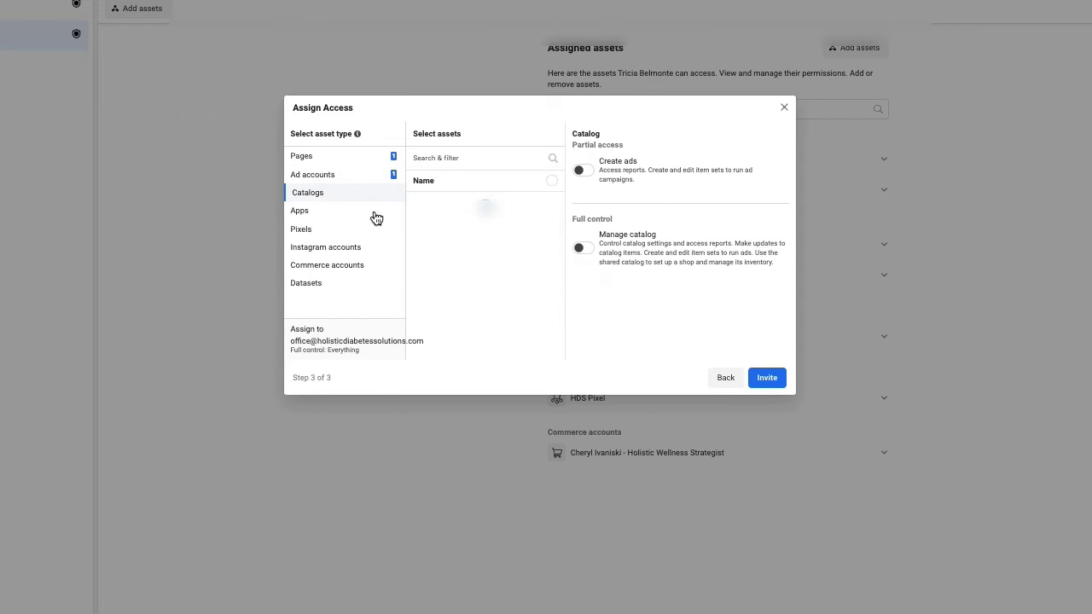
pyautogui.click(325, 214)
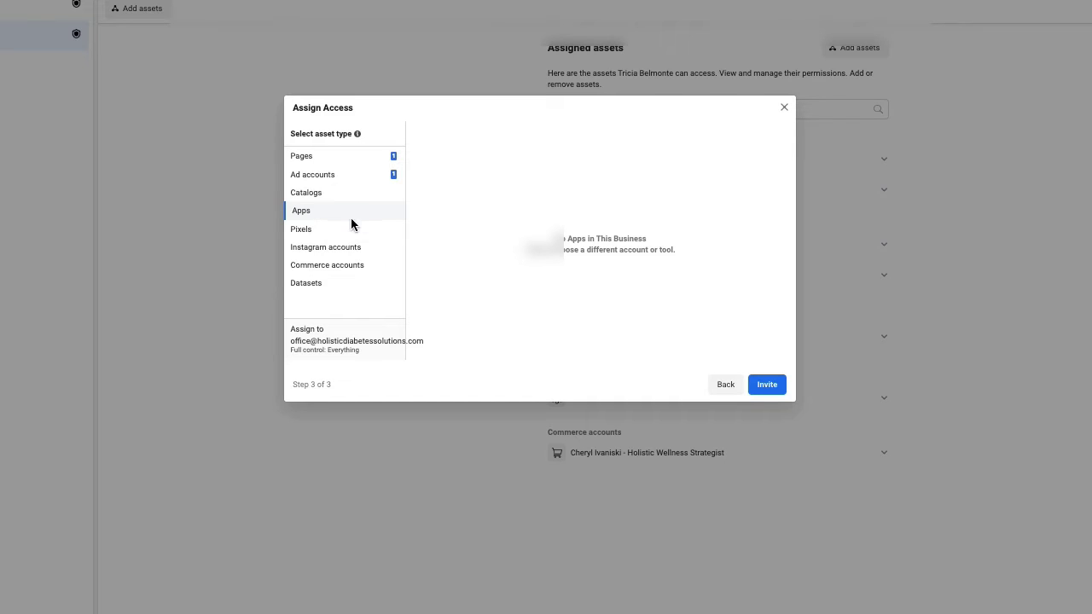
pyautogui.click(335, 234)
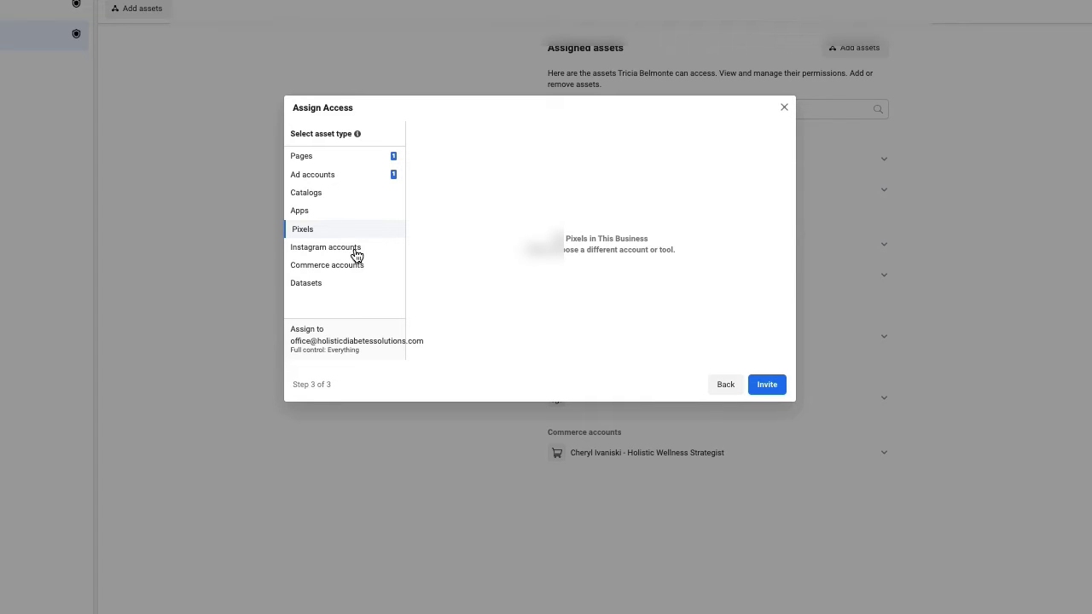
pyautogui.click(356, 253)
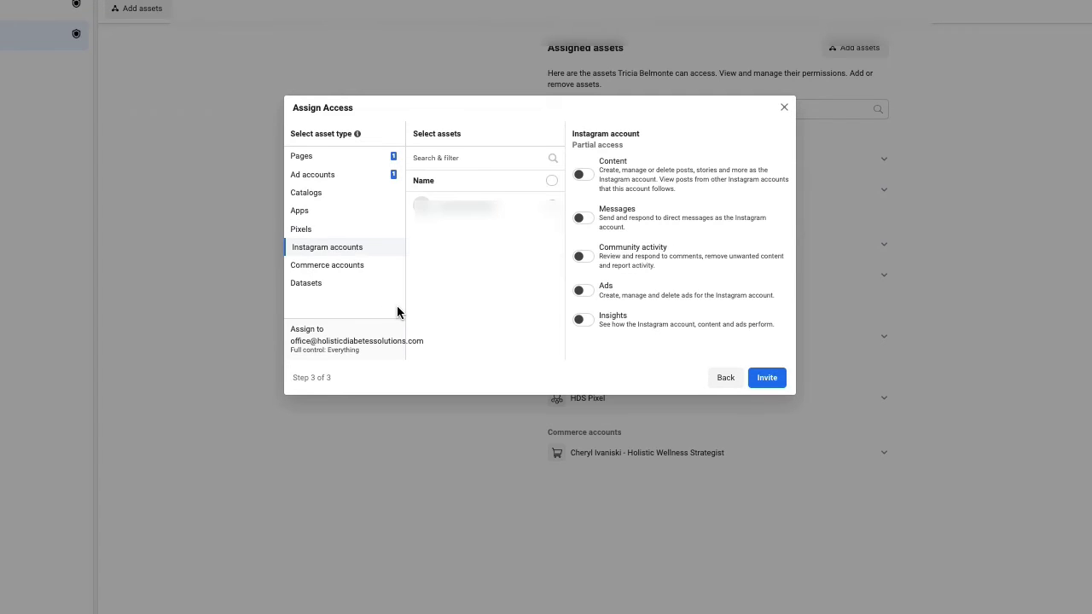
pyautogui.click(352, 268)
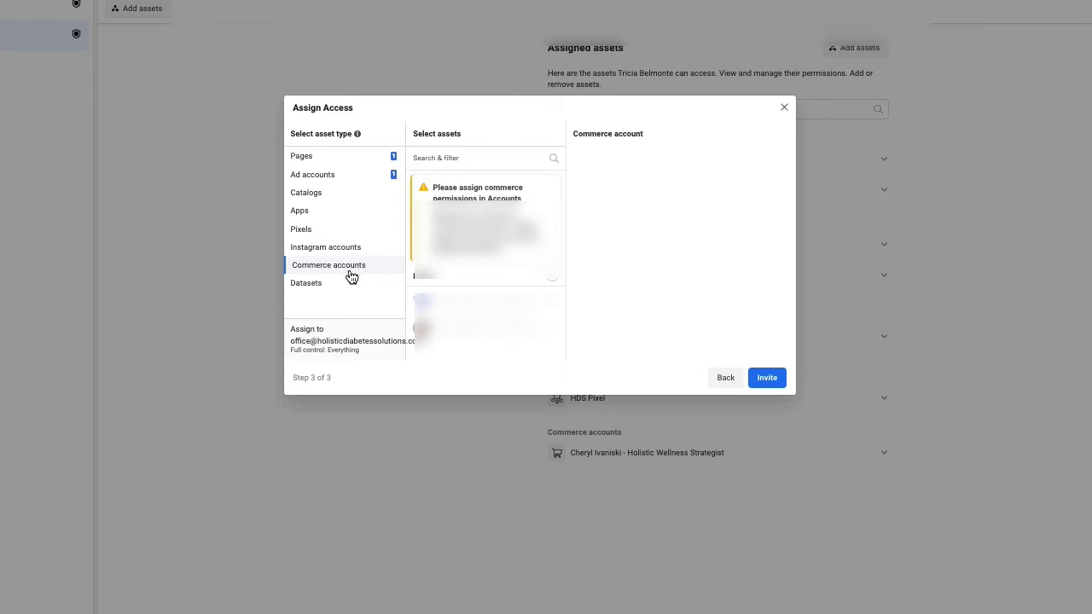
# Assign the third dataset with full control through Manage events dataset, and send the invitation.
pyautogui.click(343, 285)
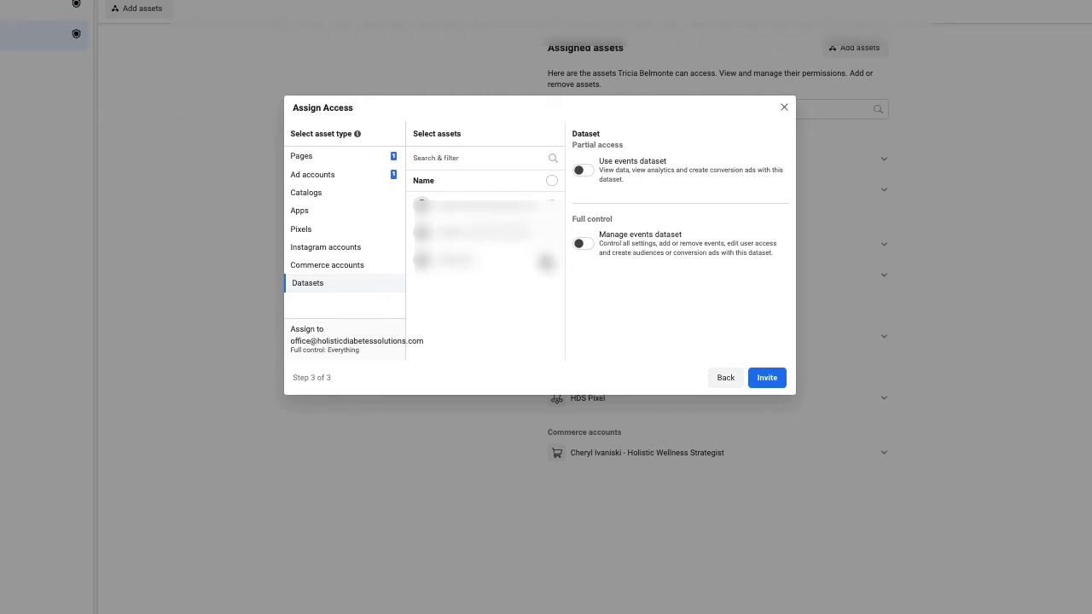
pyautogui.click(551, 262)
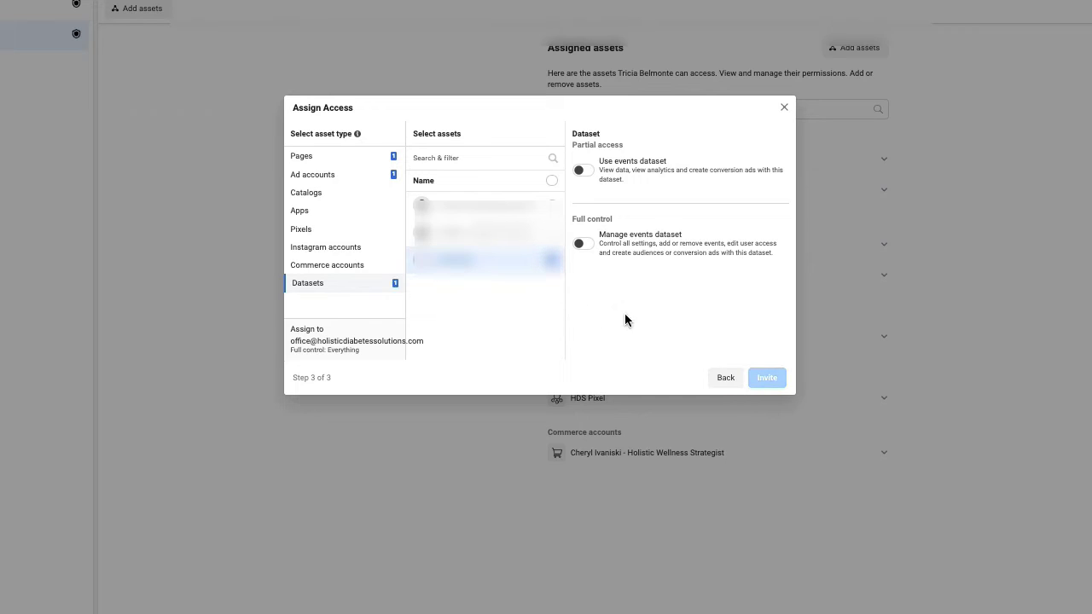
pyautogui.click(581, 244)
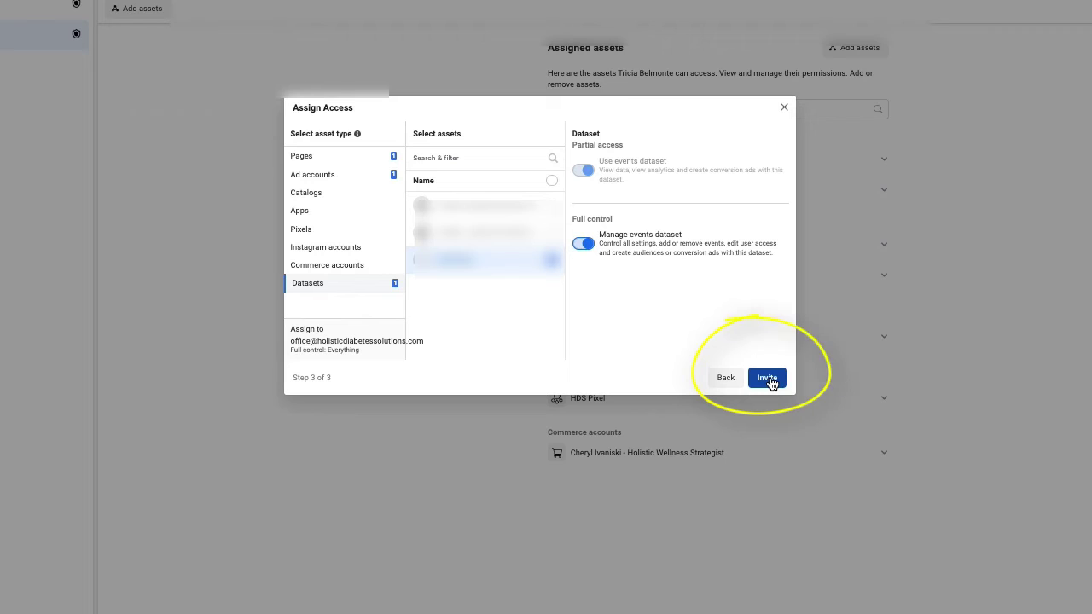
pyautogui.click(767, 378)
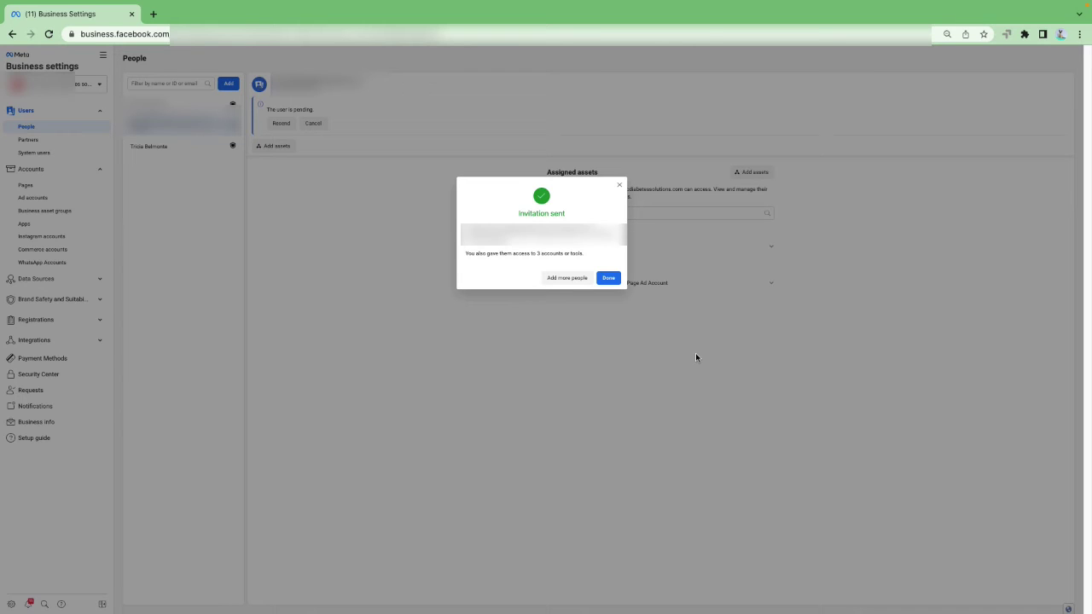
pyautogui.click(609, 278)
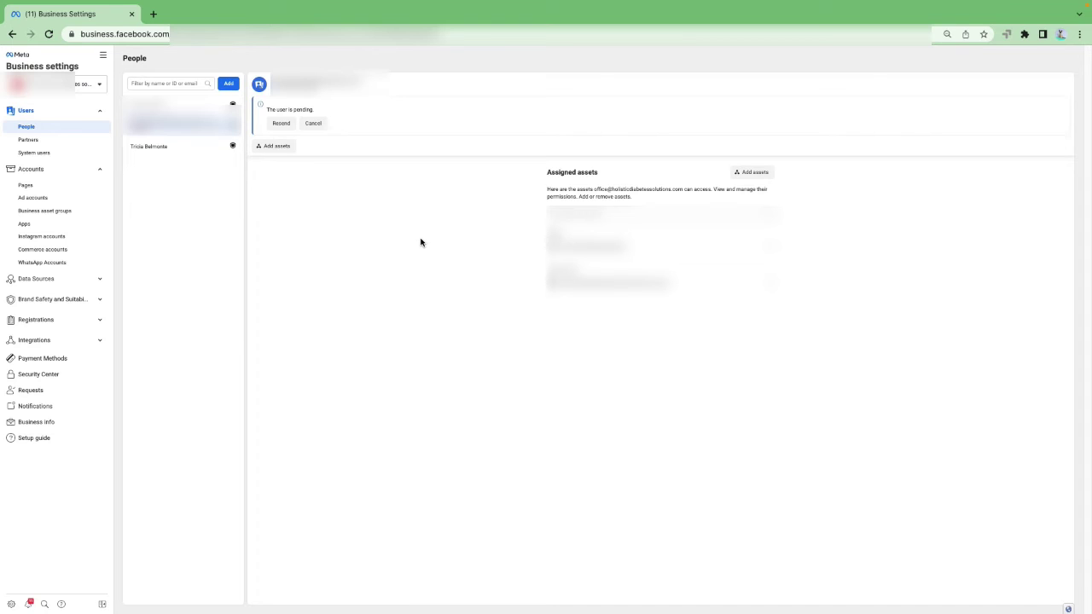
# Open the business's partners list and view the options for adding a partner.
pyautogui.click(28, 140)
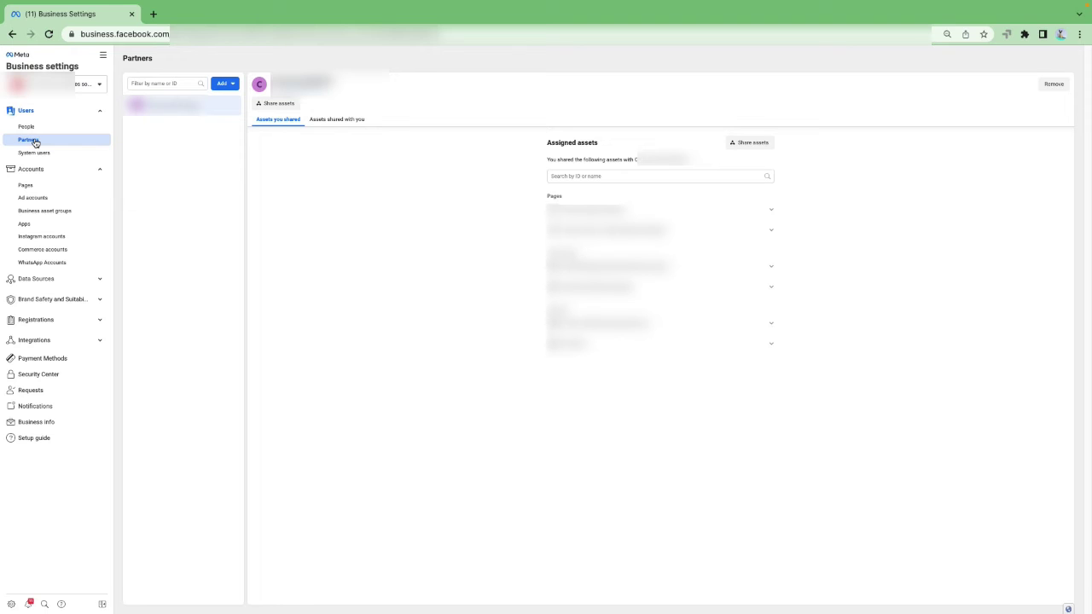
pyautogui.click(223, 84)
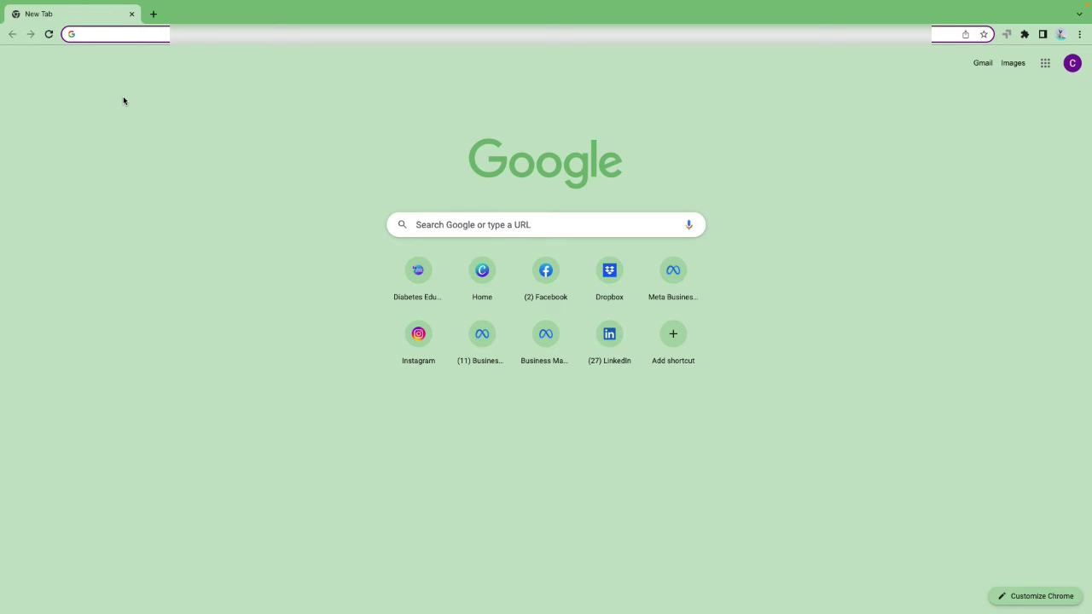
# Go to facebook.com and open the New Pages Experience section of the page's settings to manage page access.
pyautogui.write('fa')
pyautogui.press('Return')
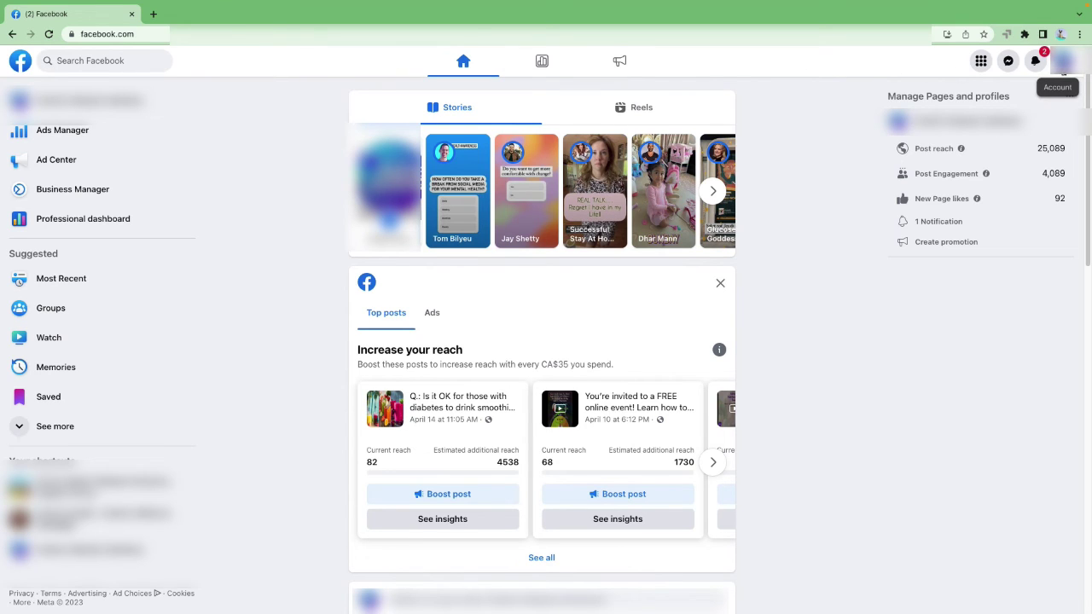
pyautogui.click(1064, 61)
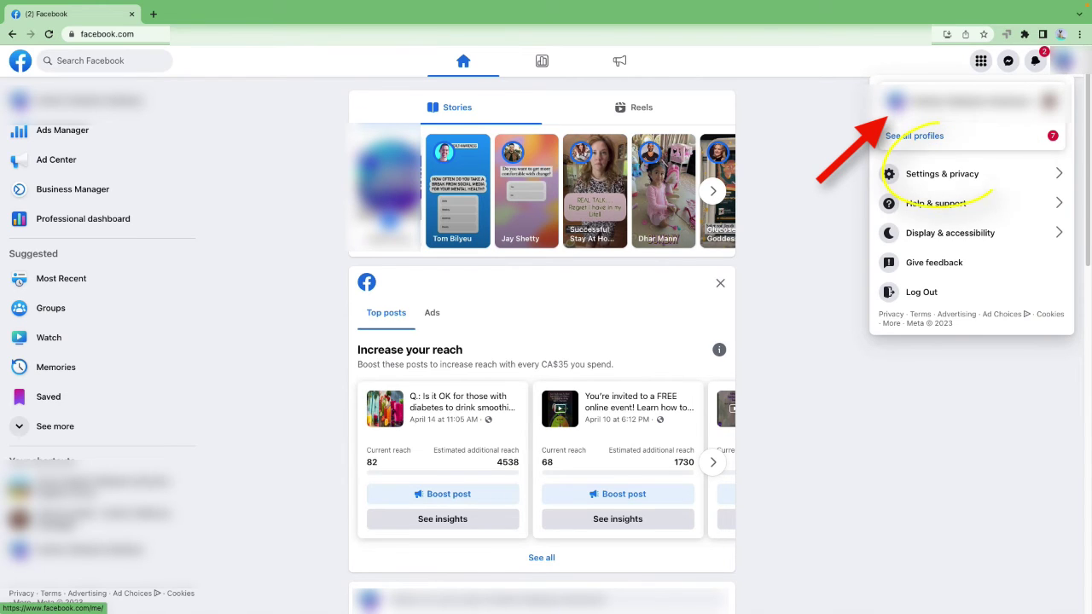
pyautogui.click(949, 175)
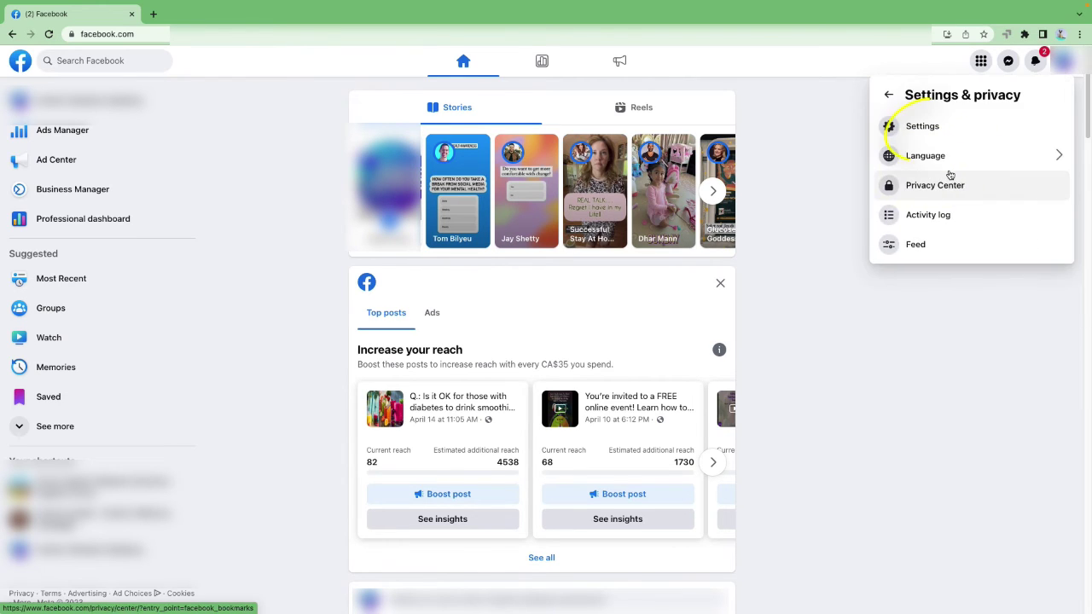
pyautogui.click(923, 128)
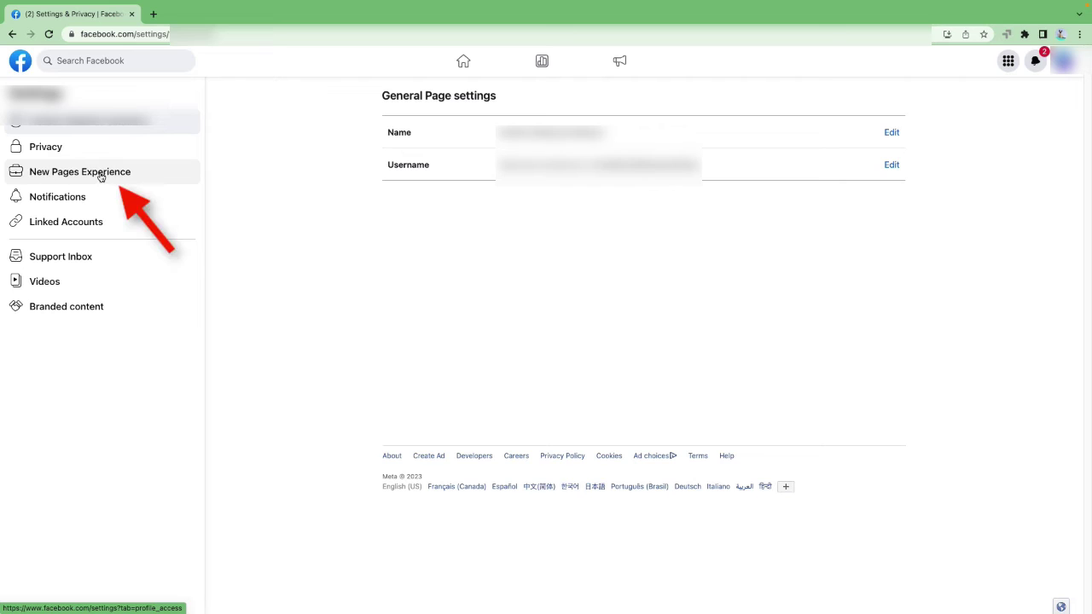
pyautogui.click(99, 176)
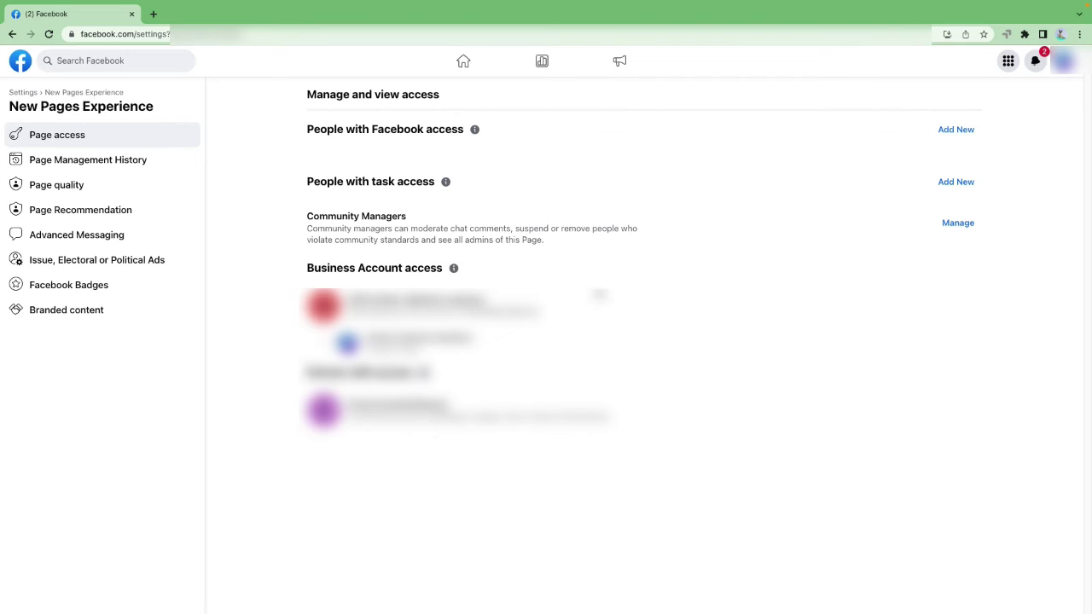
# Review the process for adding a person with Facebook access to the page, and leave it without giving access.
pyautogui.click(952, 132)
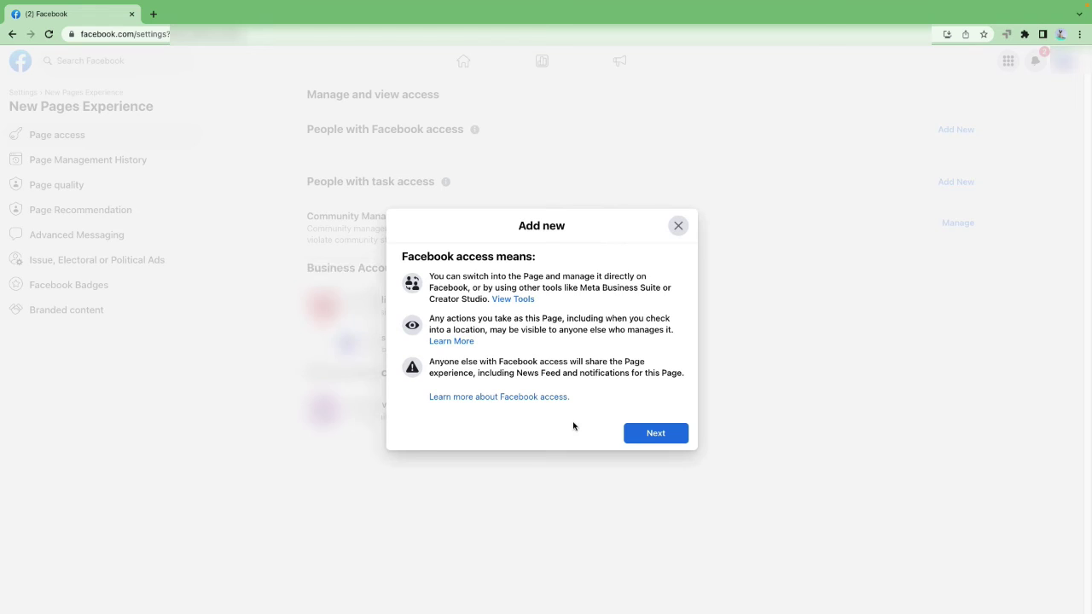
pyautogui.click(654, 437)
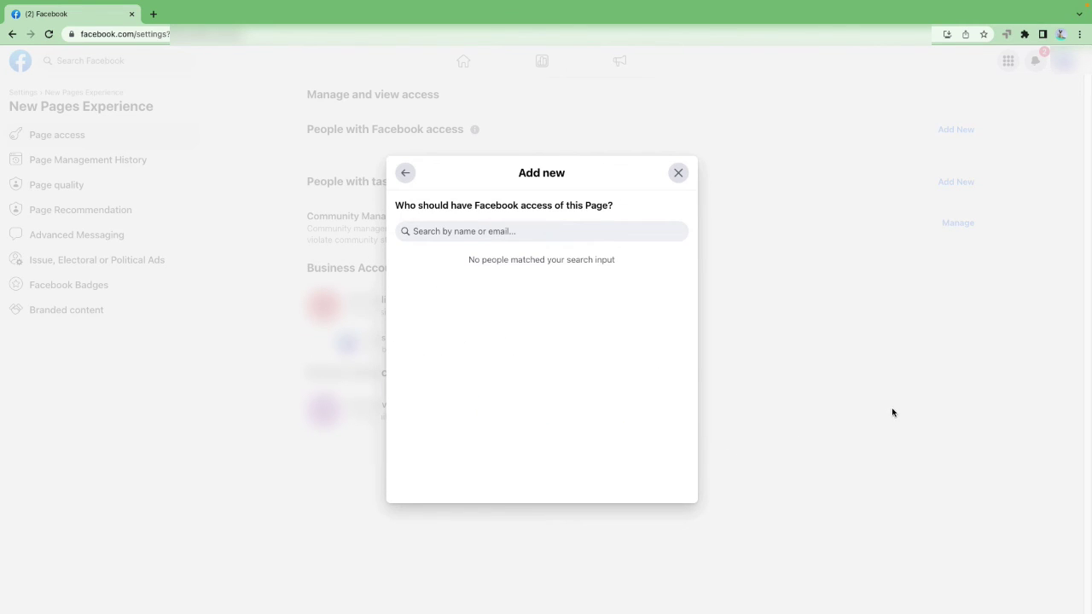
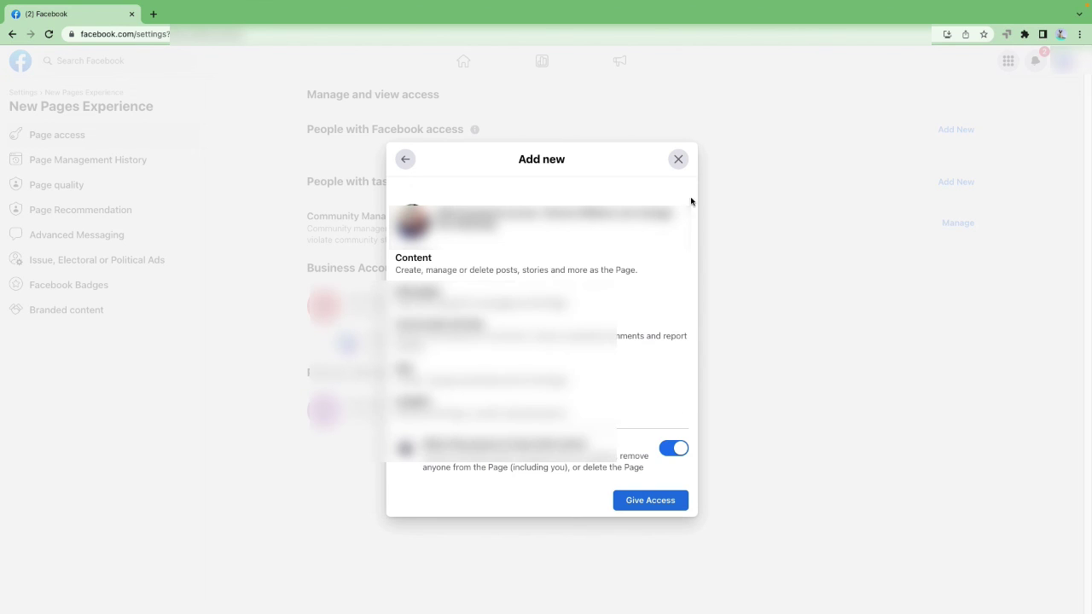
pyautogui.click(679, 160)
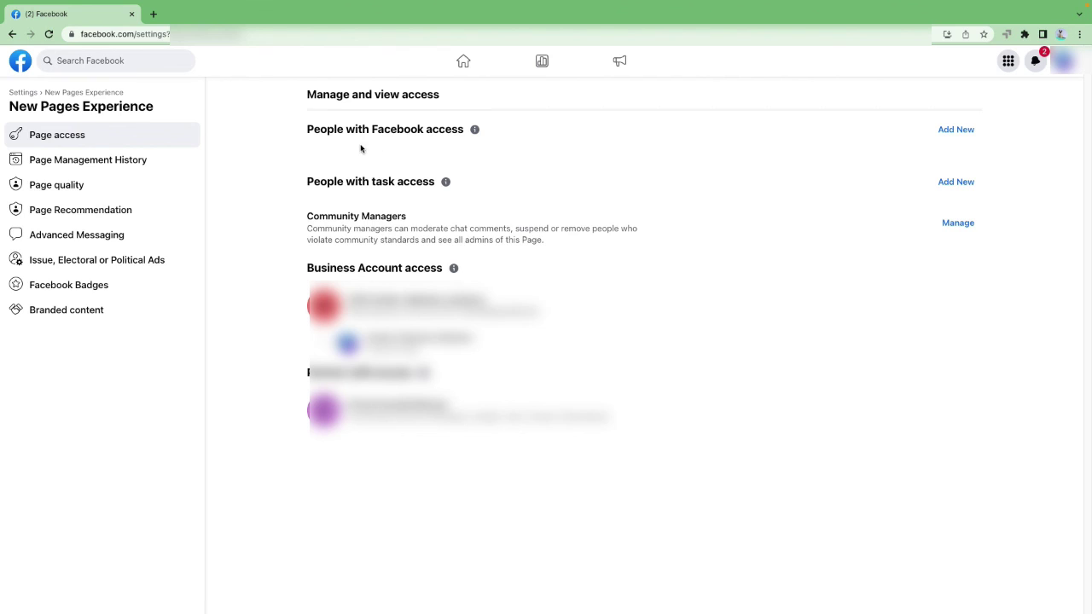